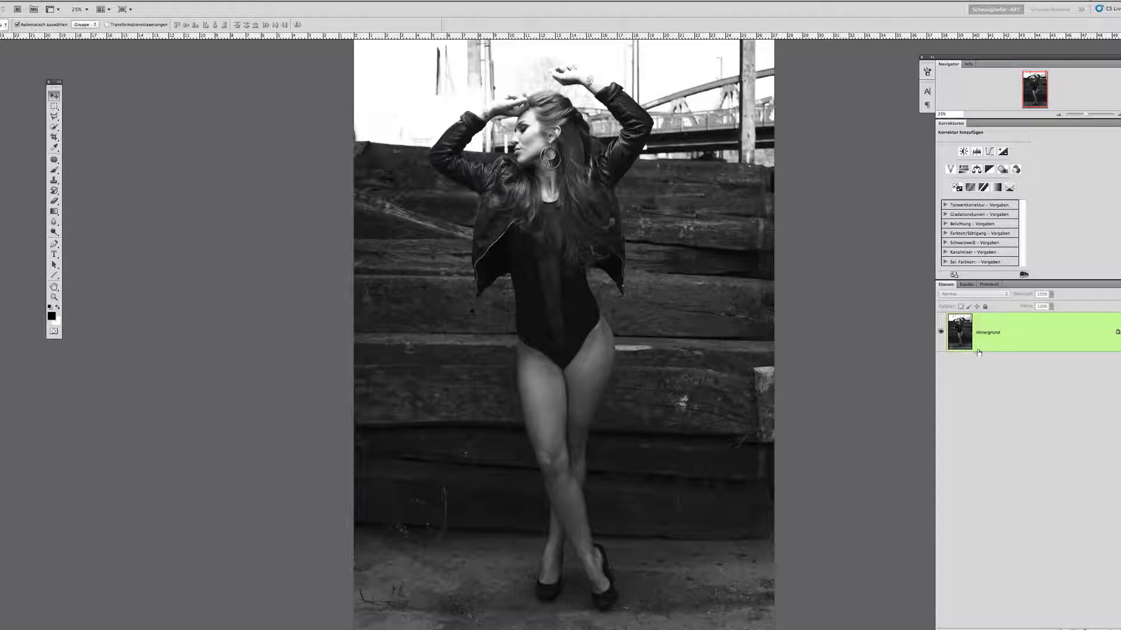
- Duplicate the background into Ebene 1, then reselect the Hintergrund layer
key(ctrl+j)
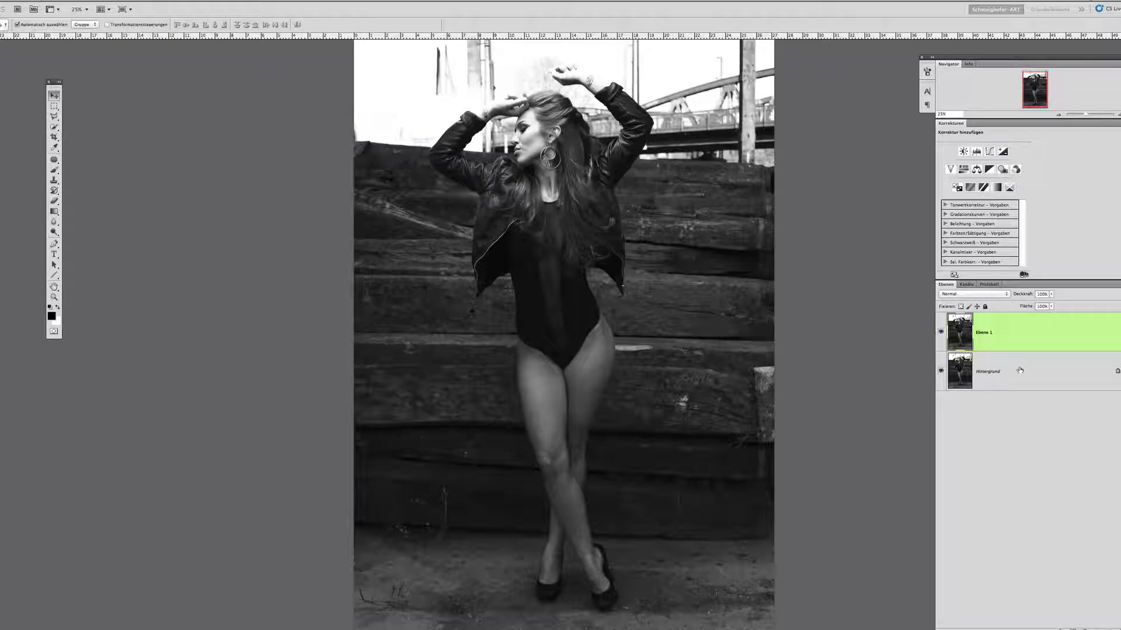
click(1020, 371)
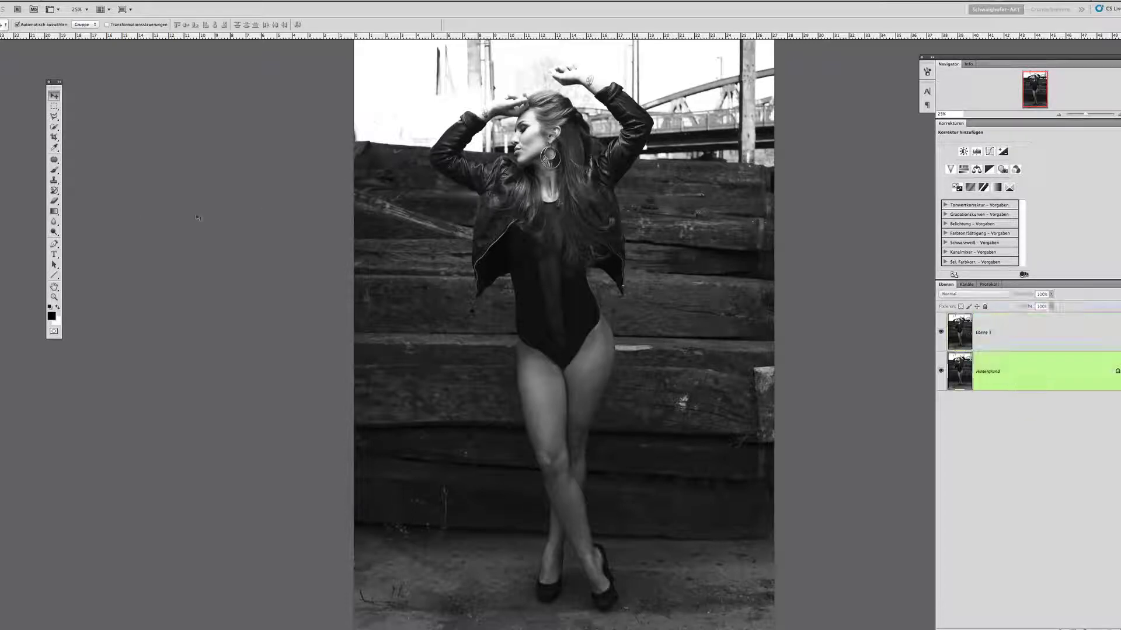
click(54, 138)
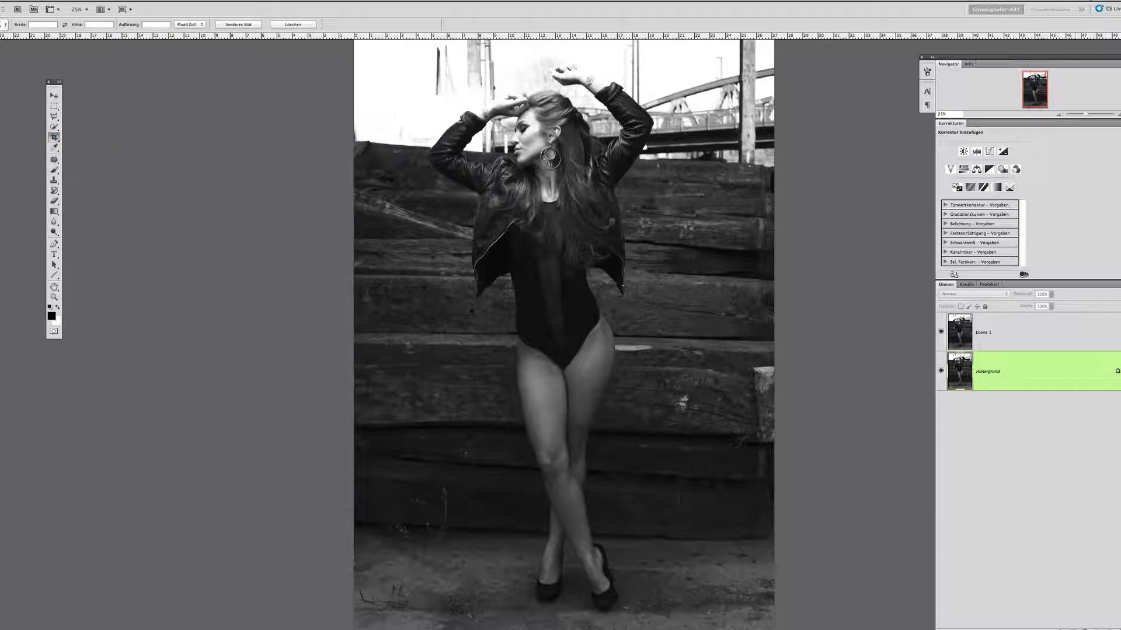
- Crop past the photo's bottom edge to add a white strip of canvas below it
click(1058, 114)
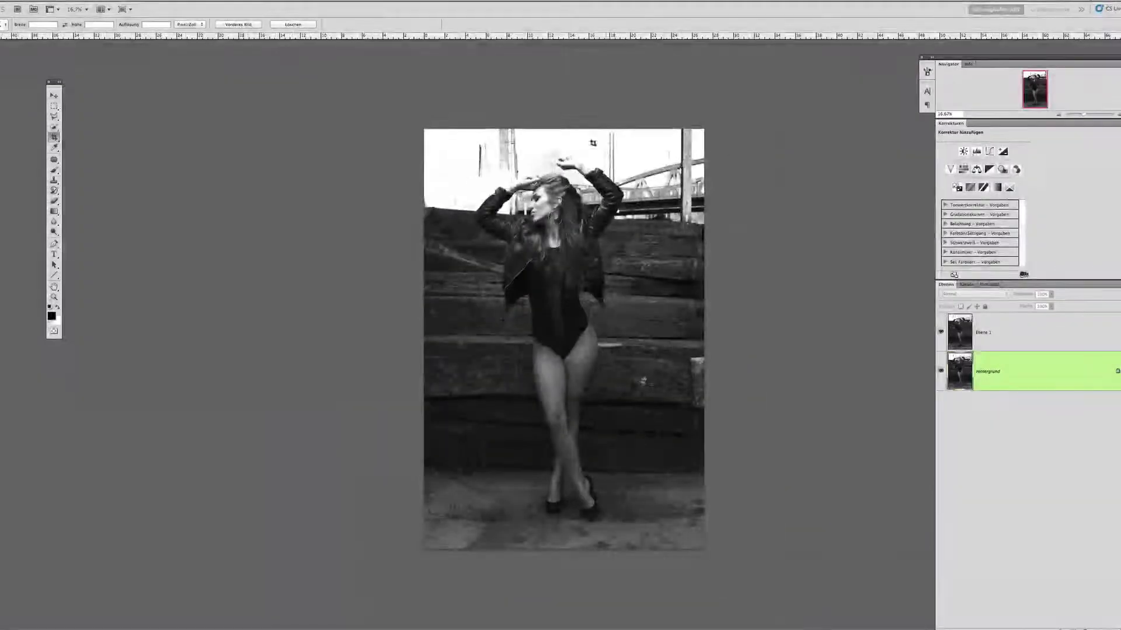
key(t)
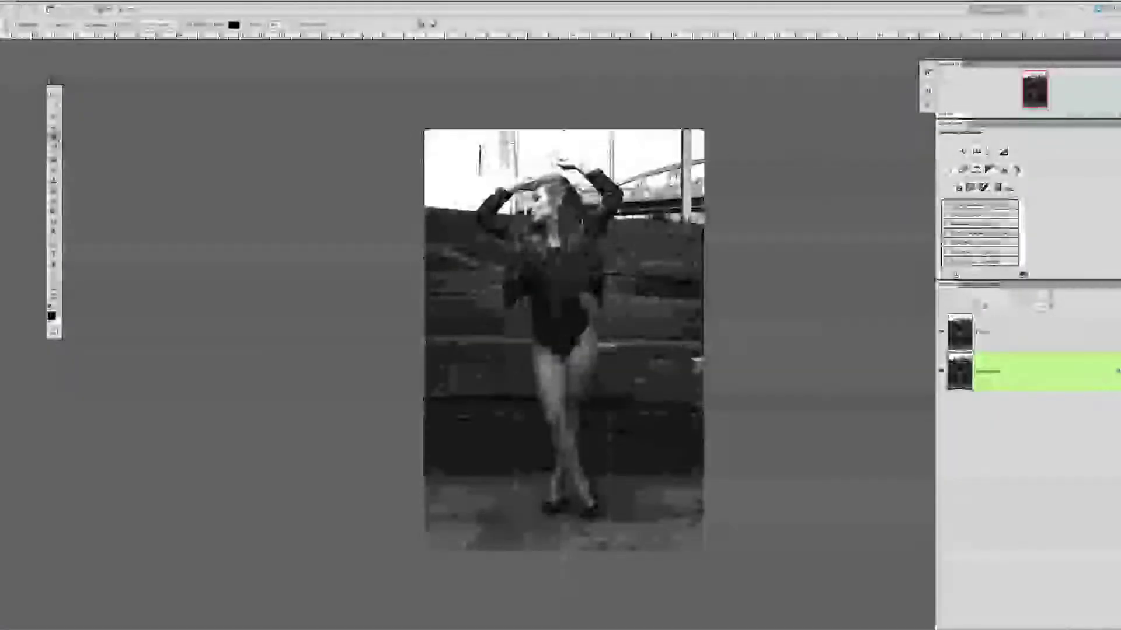
drag(424, 129, 704, 558)
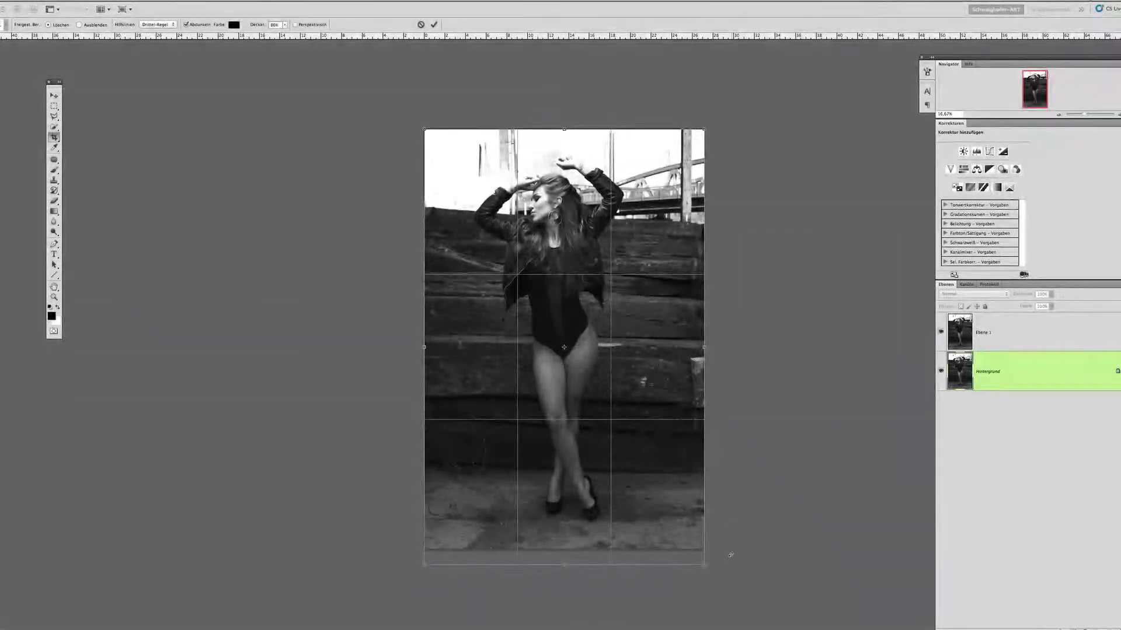
key(Return)
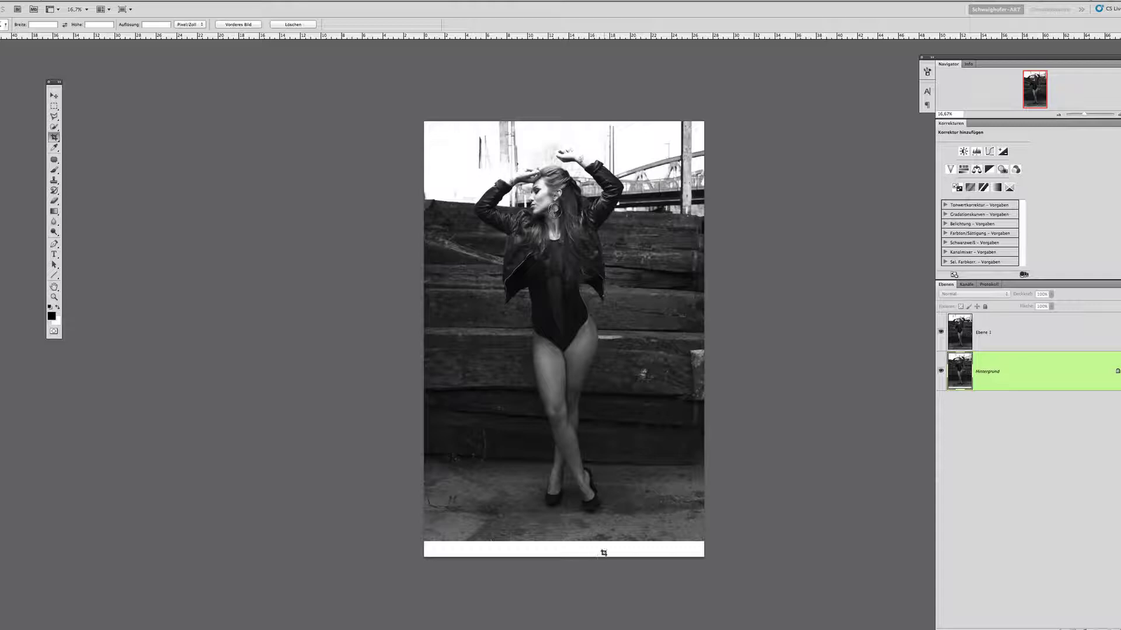
- On Ebene 1, copy a rectangular selection from the hips down onto new layer Ebene 2
click(54, 95)
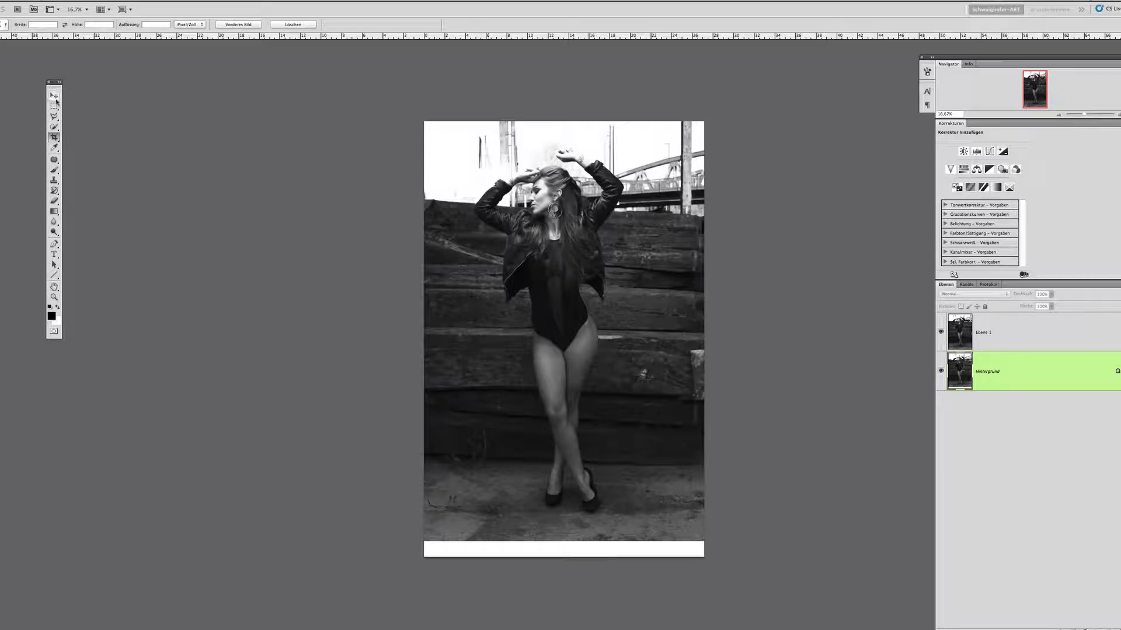
click(1037, 344)
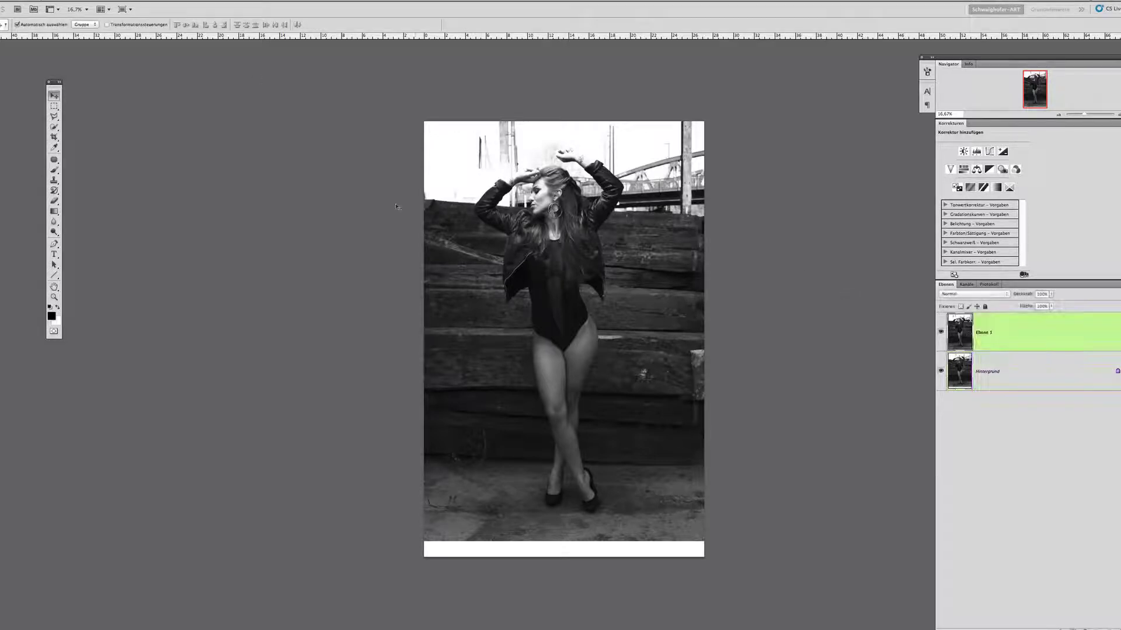
click(54, 108)
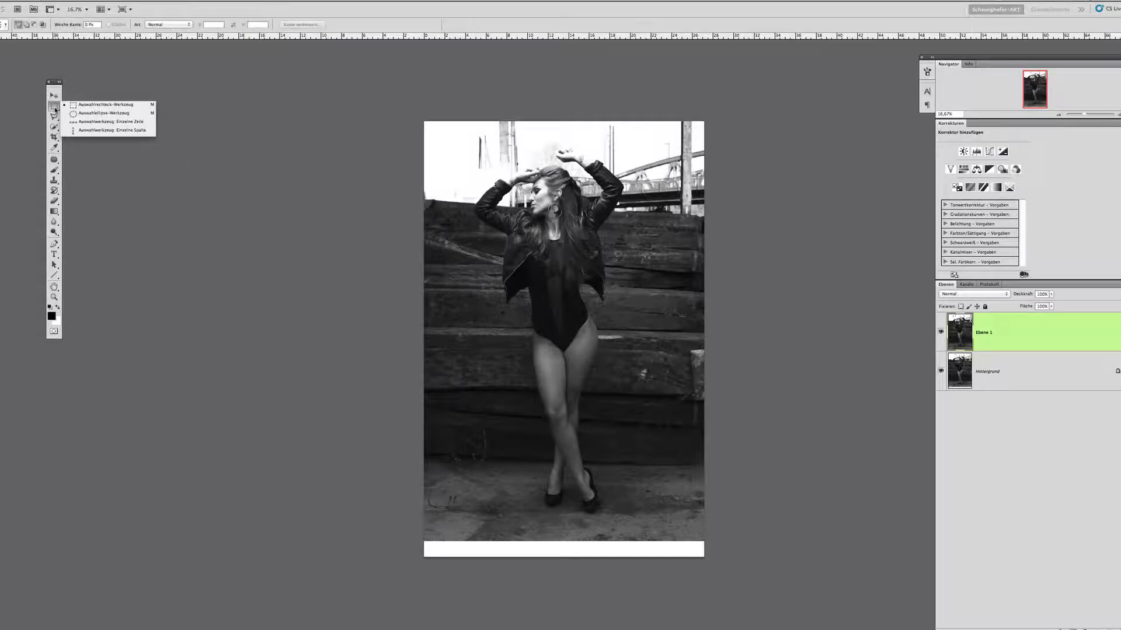
click(96, 105)
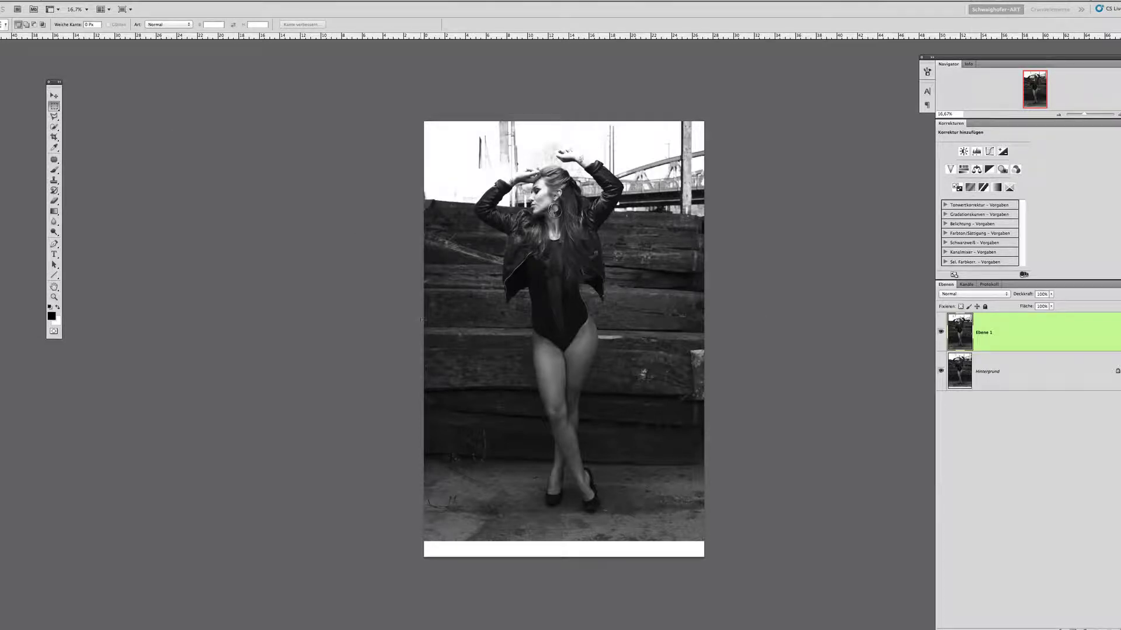
drag(427, 319, 689, 459)
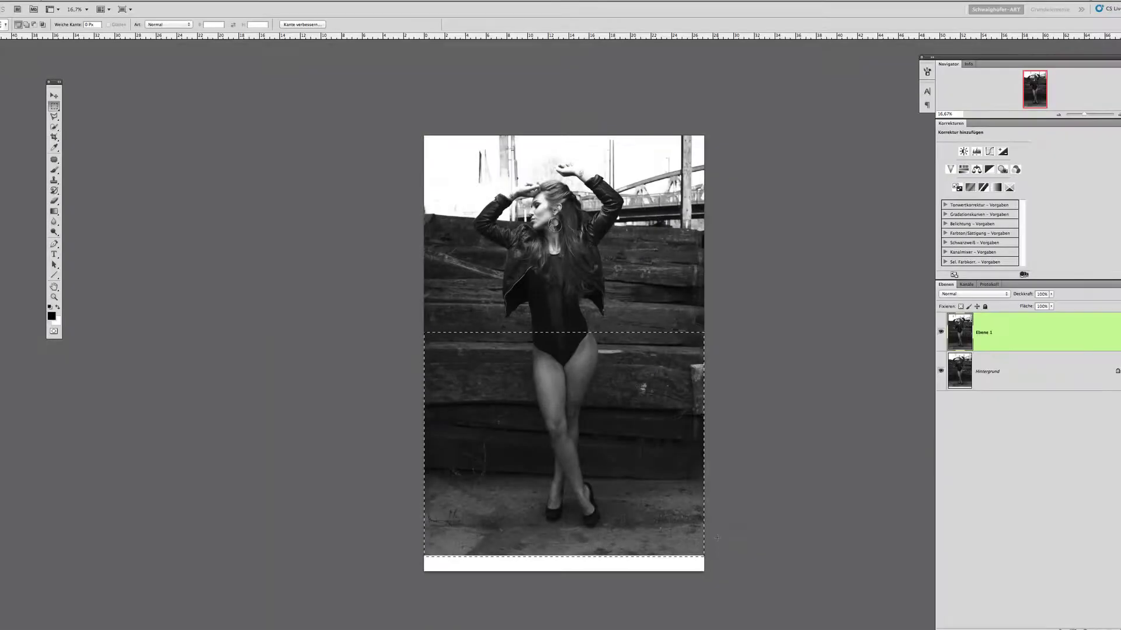
key(ctrl+j)
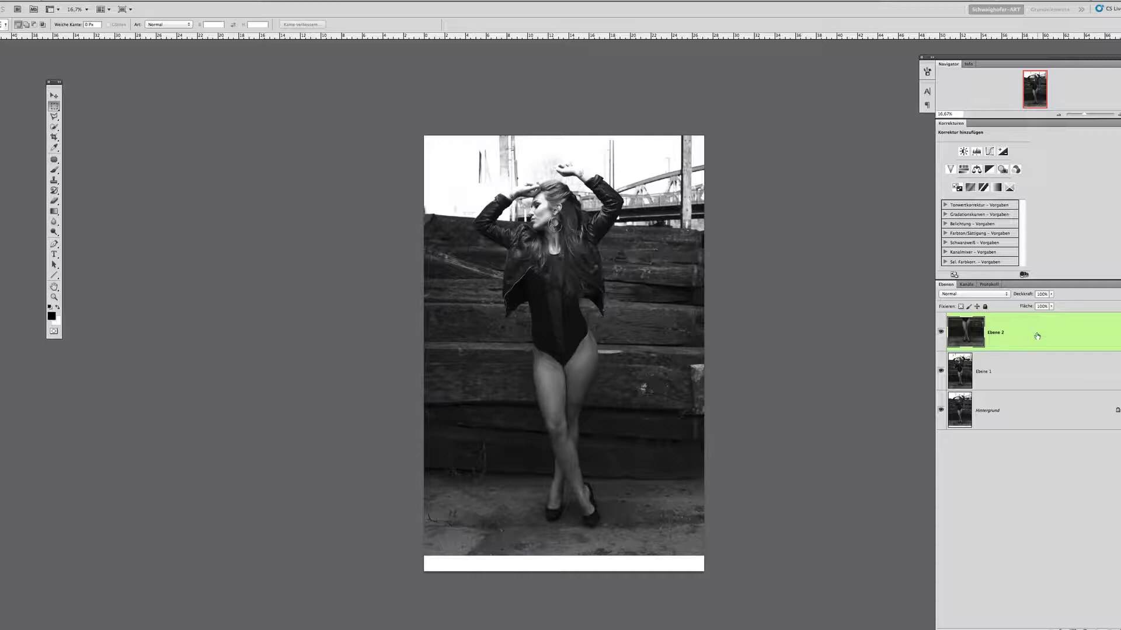
- Free-transform Ebene 2, pulling its bottom edge down to the canvas edge to lengthen the legs
key(ctrl+t)
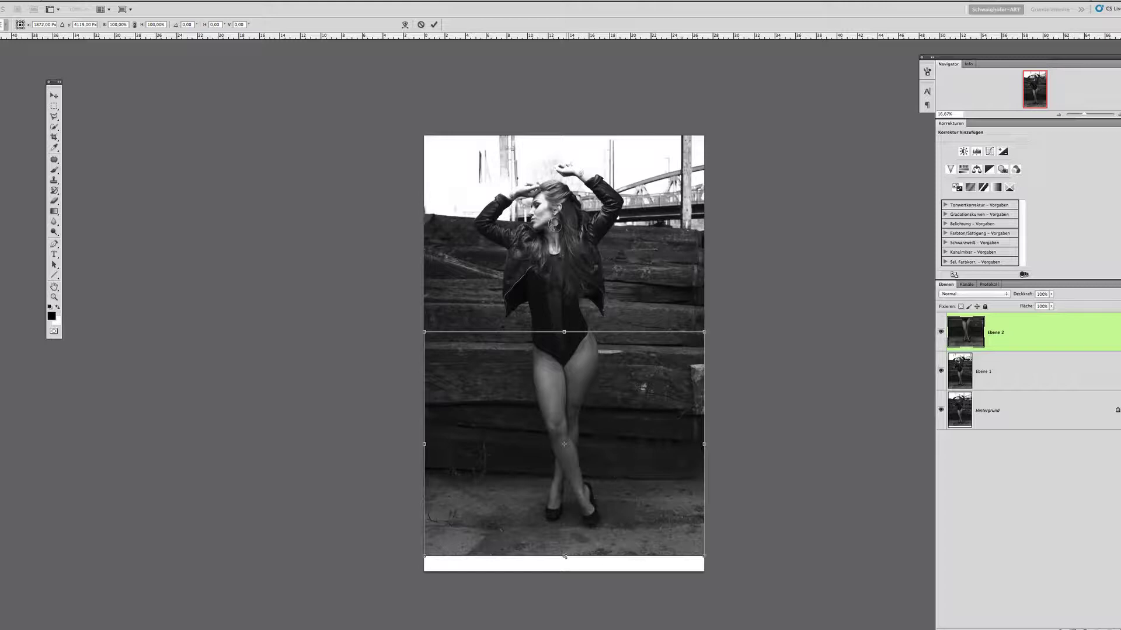
drag(565, 558, 564, 571)
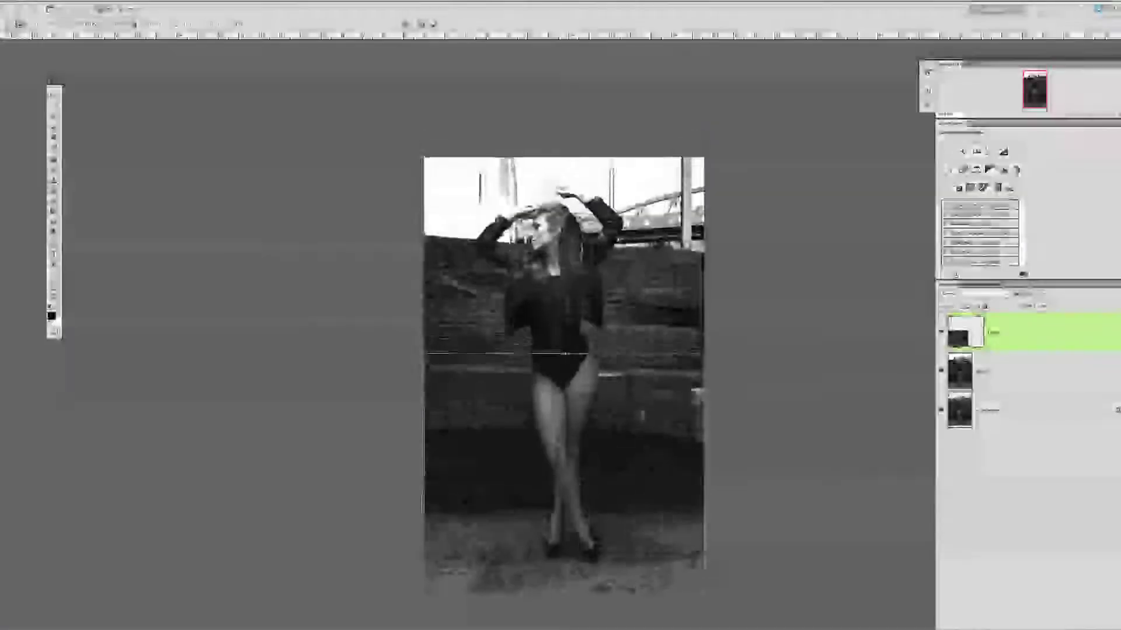
key(Return)
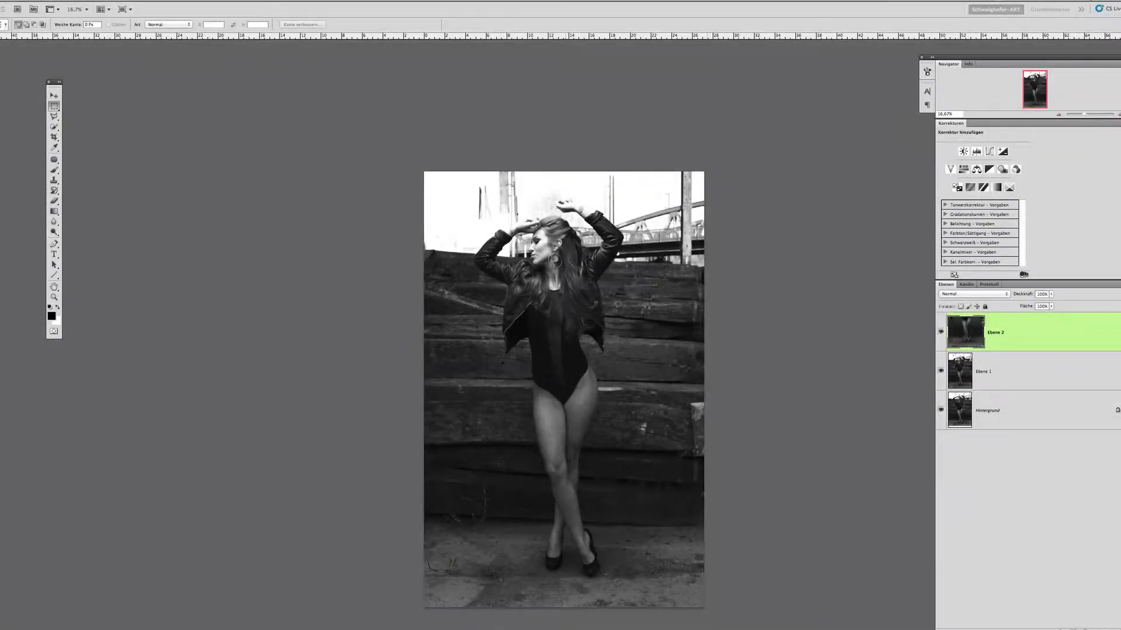
click(941, 334)
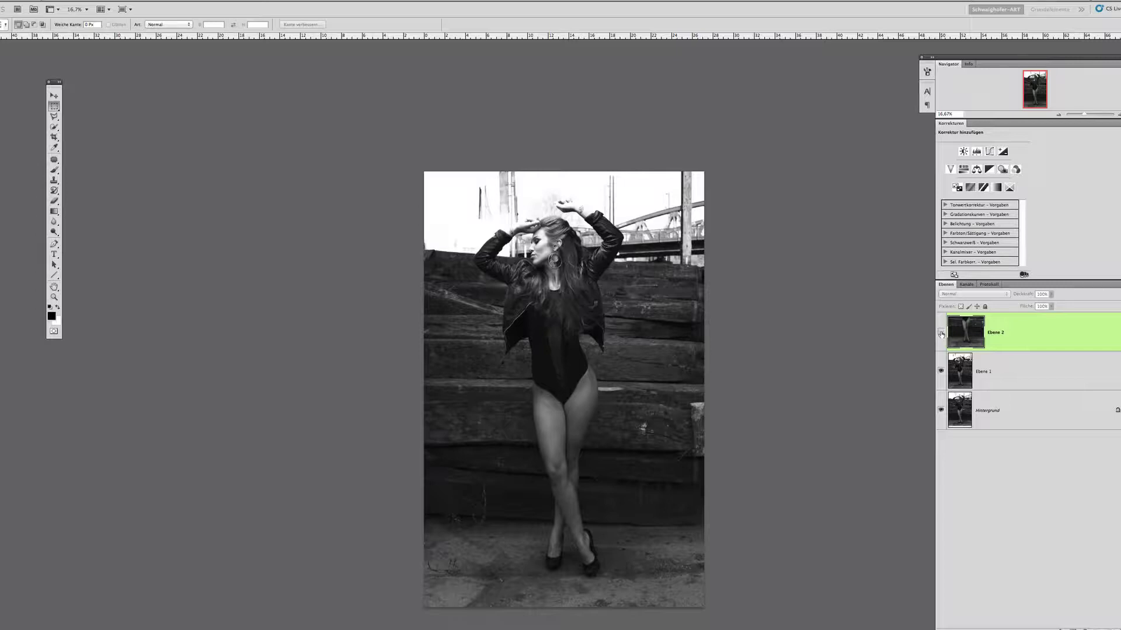
click(941, 334)
click(941, 334)
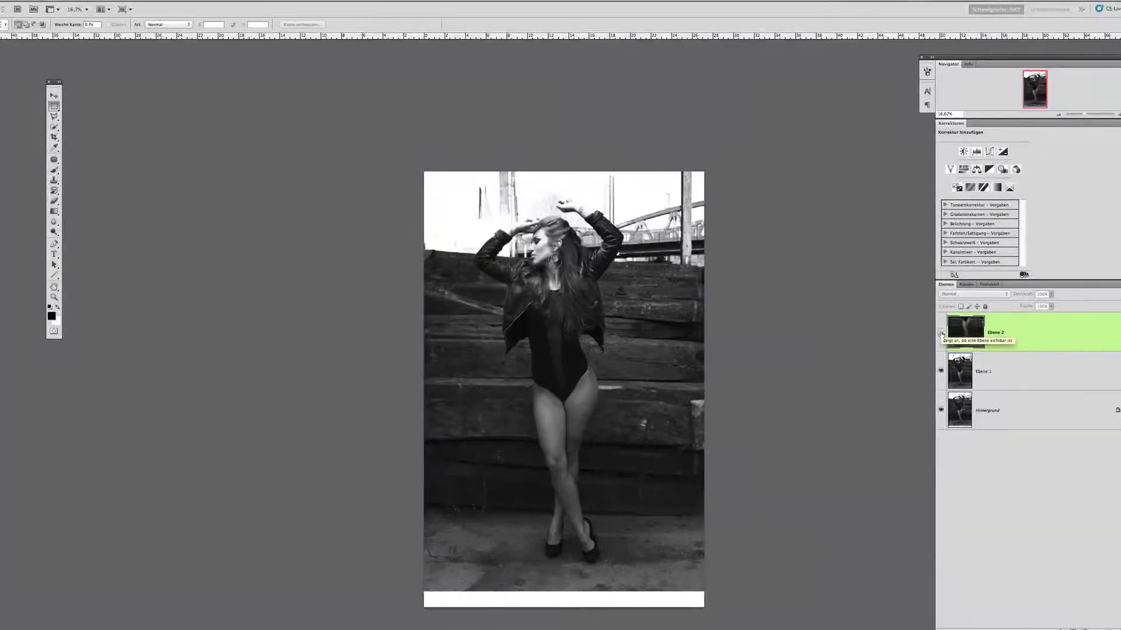
click(941, 334)
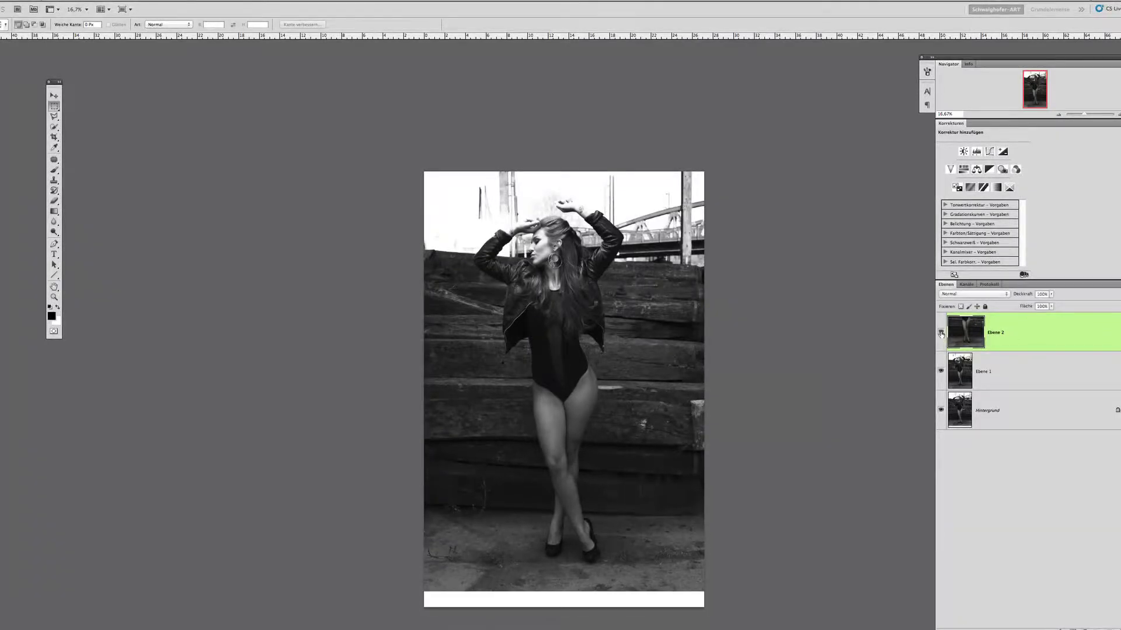
click(941, 334)
click(1116, 115)
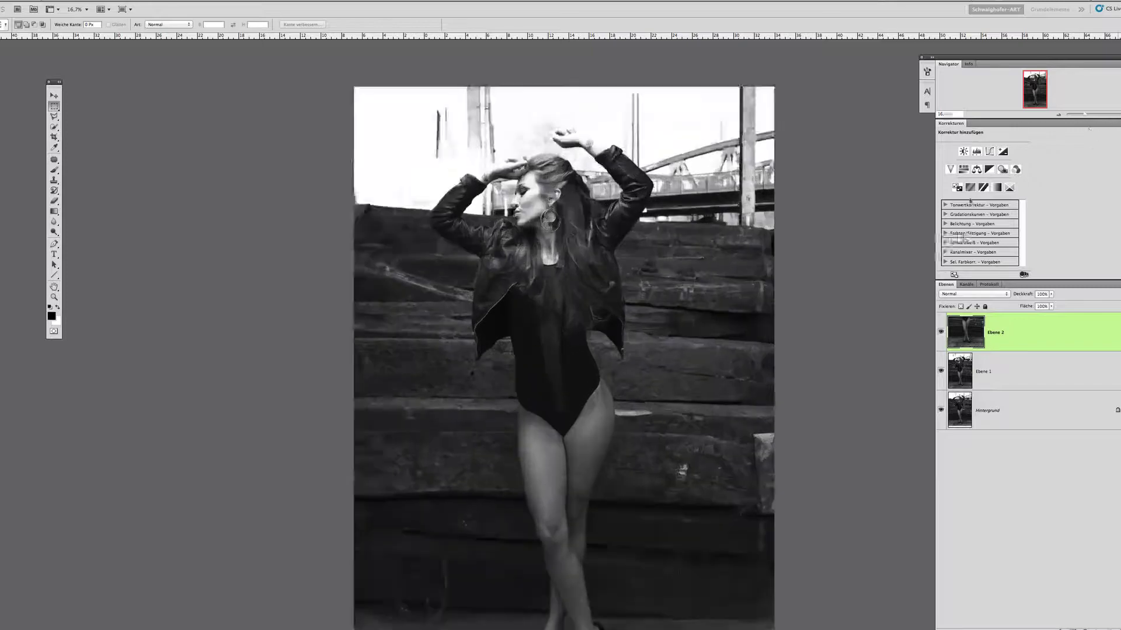
scroll(721, 333, down, 2)
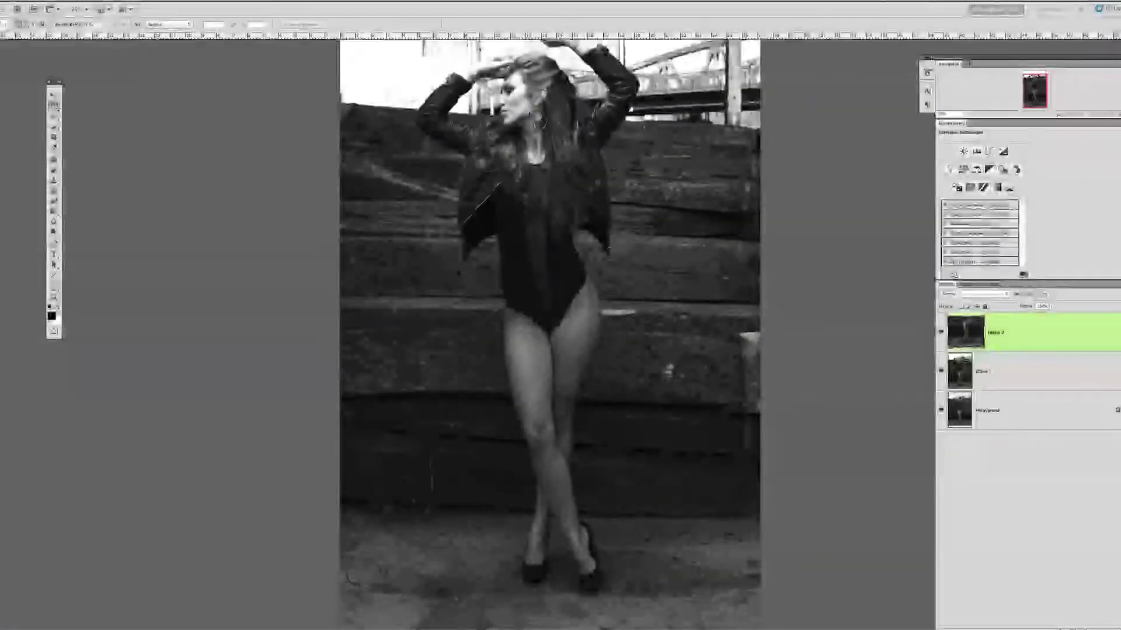
click(1116, 116)
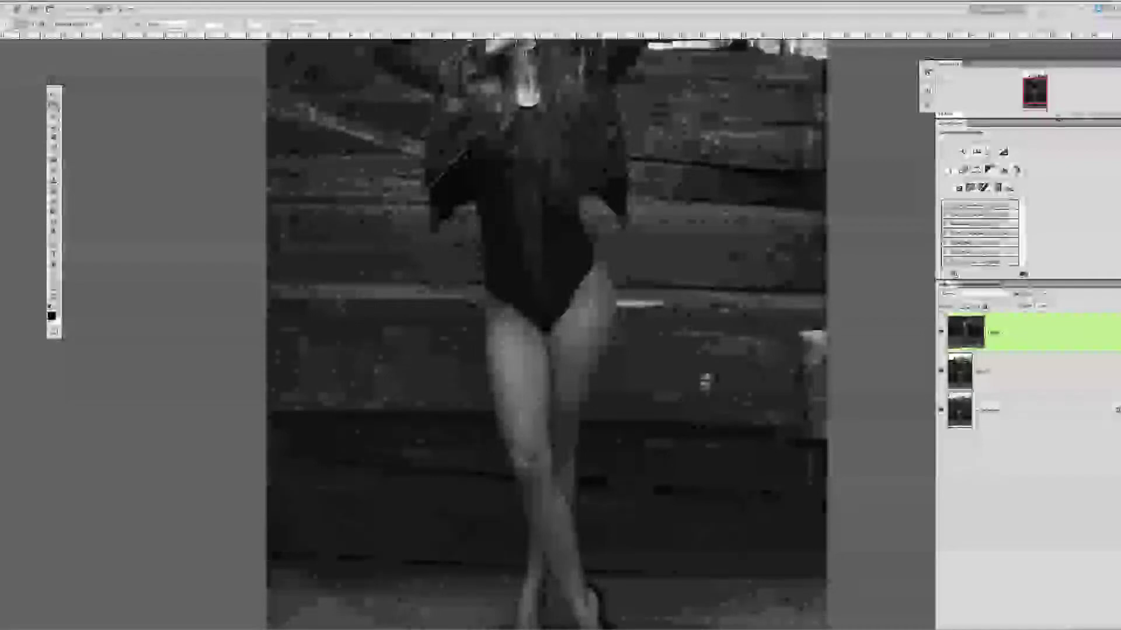
click(941, 333)
click(941, 334)
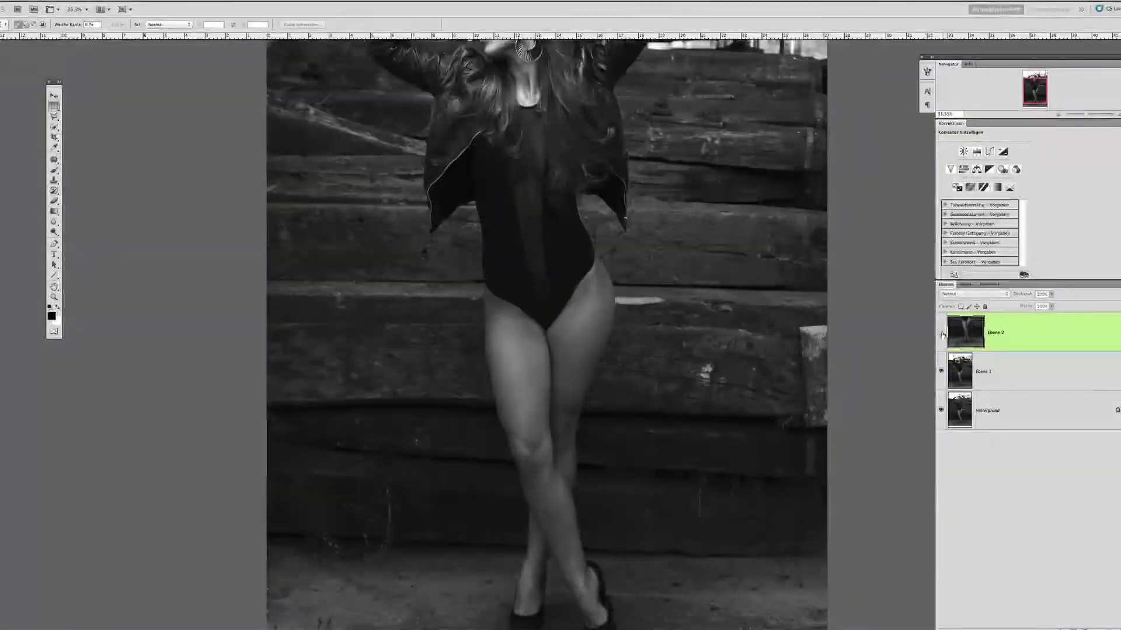
click(941, 334)
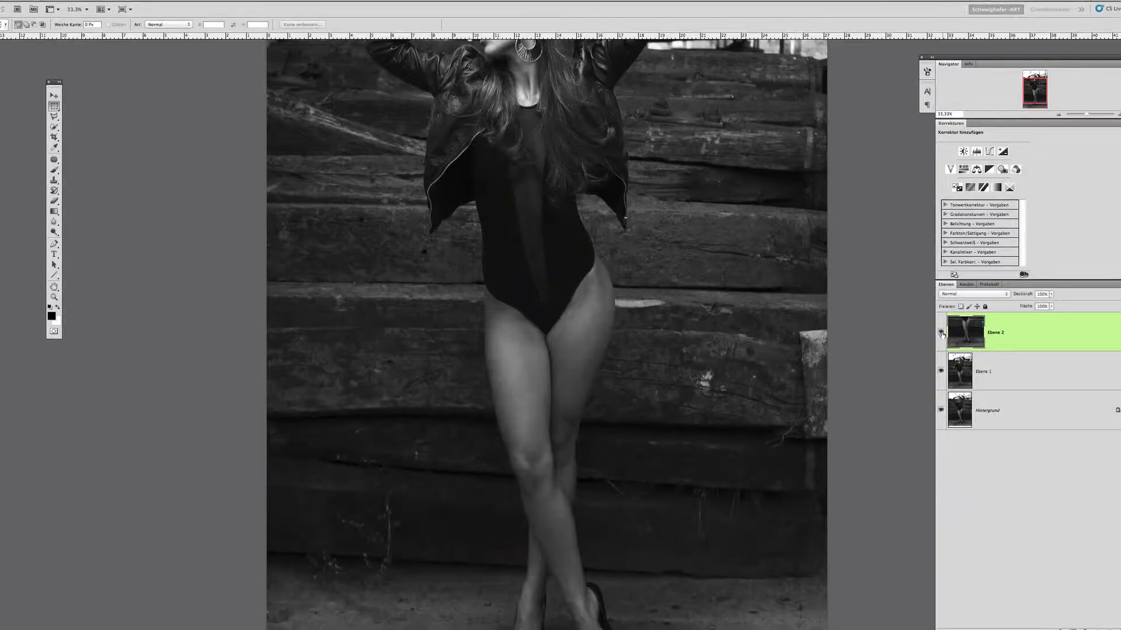
click(941, 333)
click(941, 333)
drag(764, 353, 718, 257)
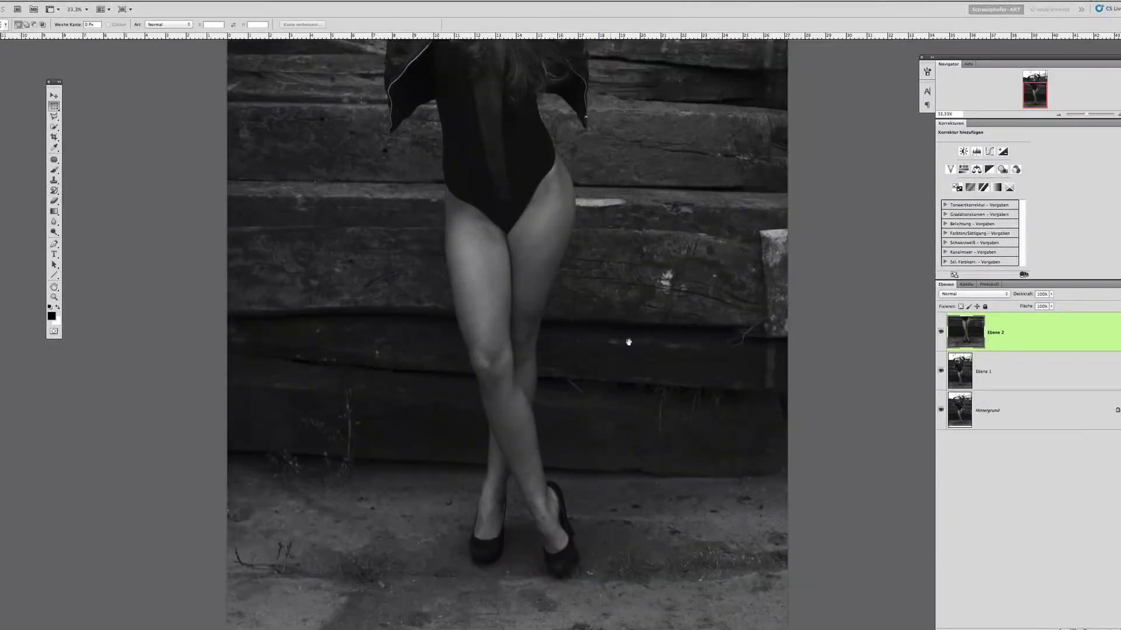
scroll(613, 315, down, 5)
drag(384, 287, 500, 425)
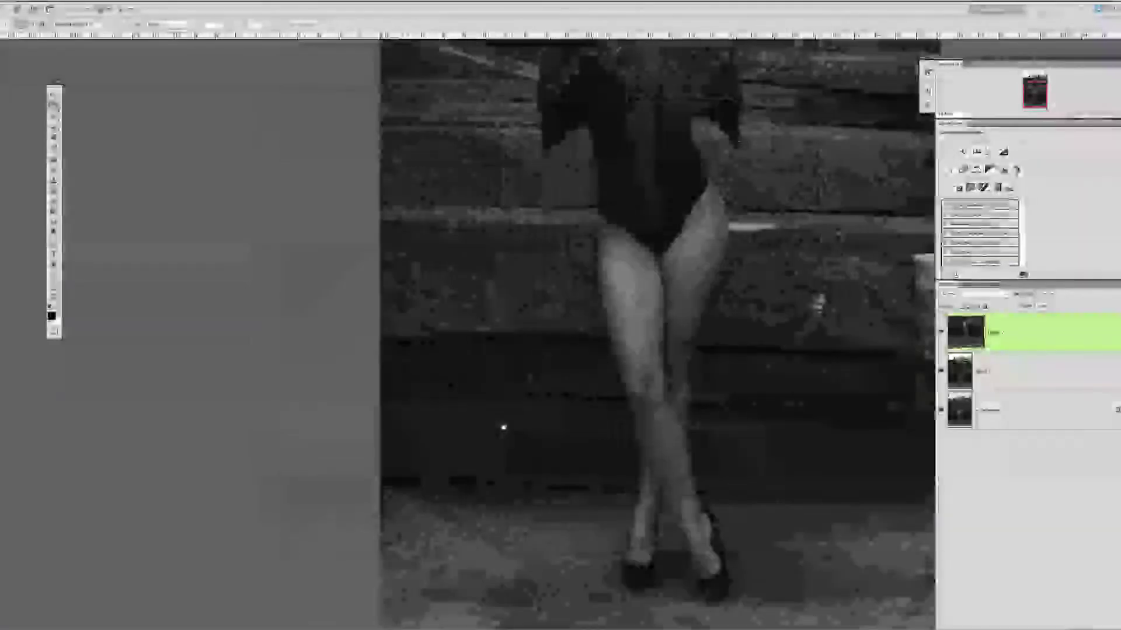
drag(583, 251, 438, 400)
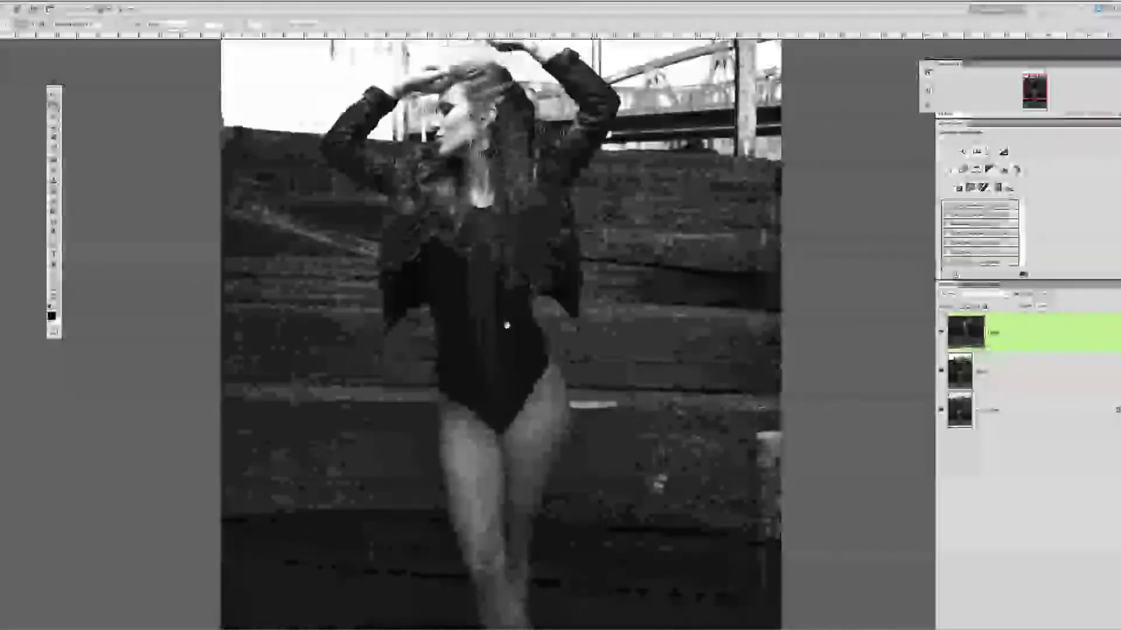
scroll(505, 295, up, 2)
- Merge Ebene 2 into Ebene 1, then zoom out and toggle Ebene 1 to compare with the original
key(ctrl+e)
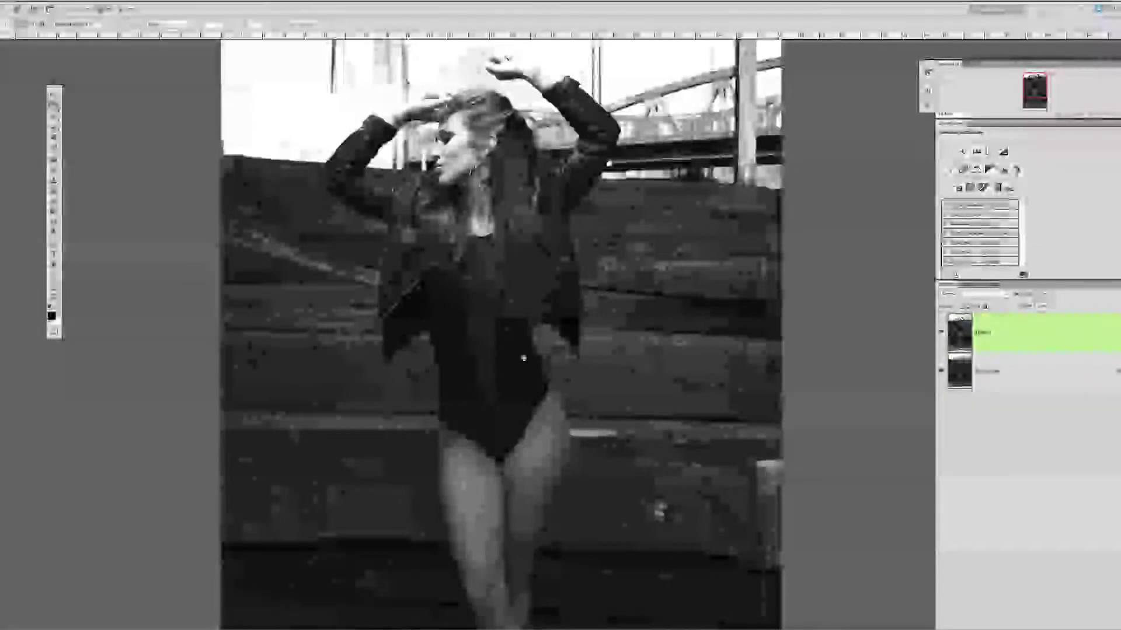
drag(517, 332, 571, 274)
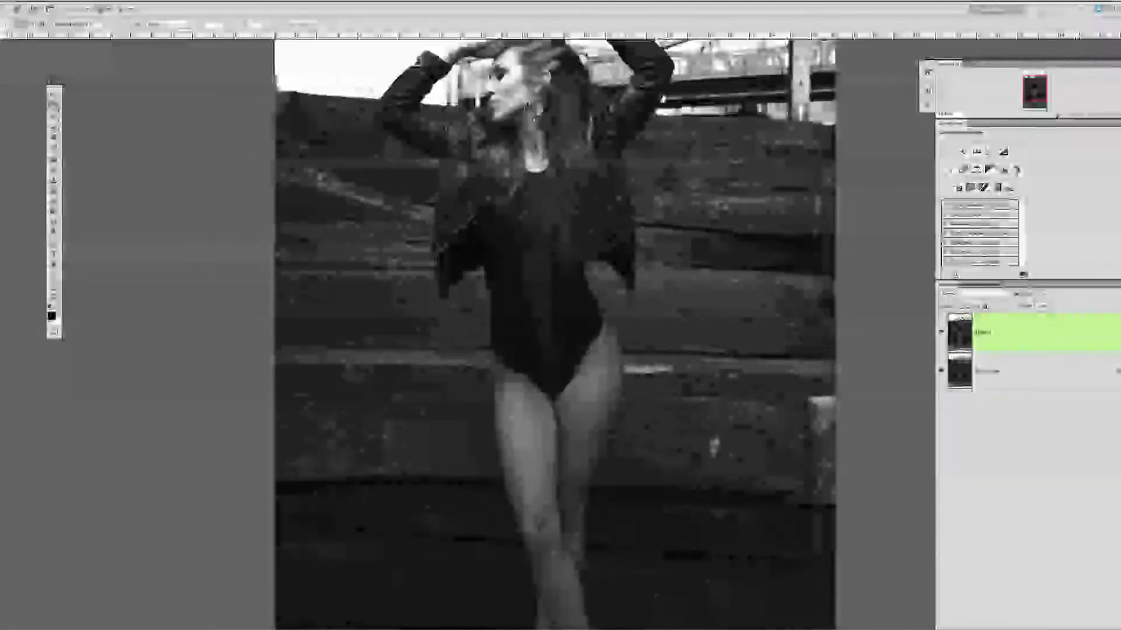
key(ctrl+minus)
key(ctrl+minus)
key(ctrl+minus)
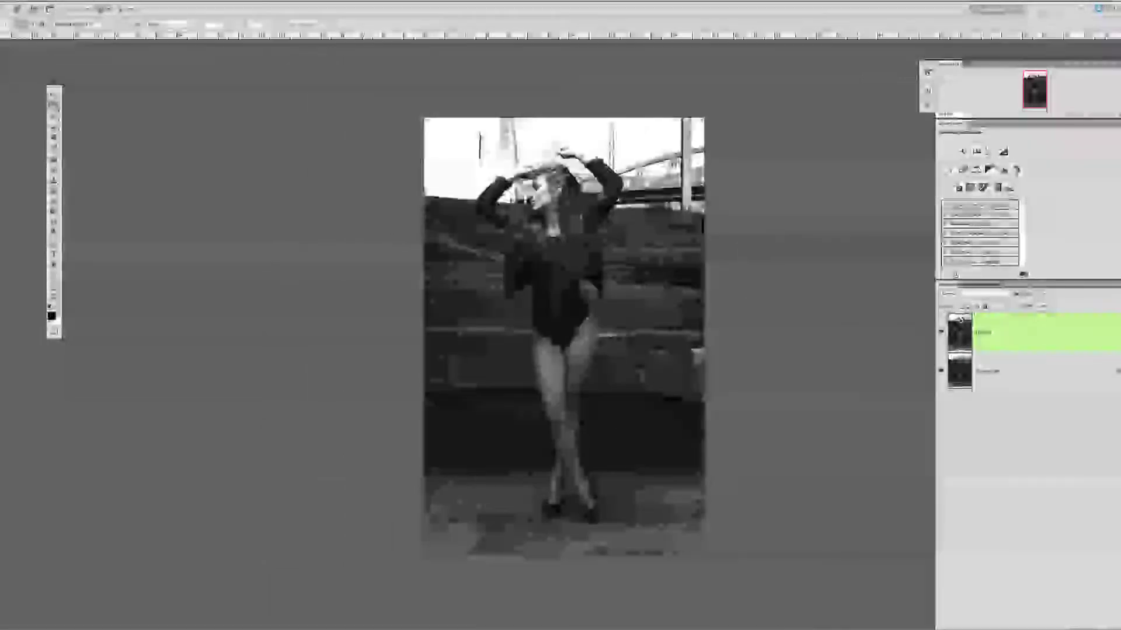
click(940, 333)
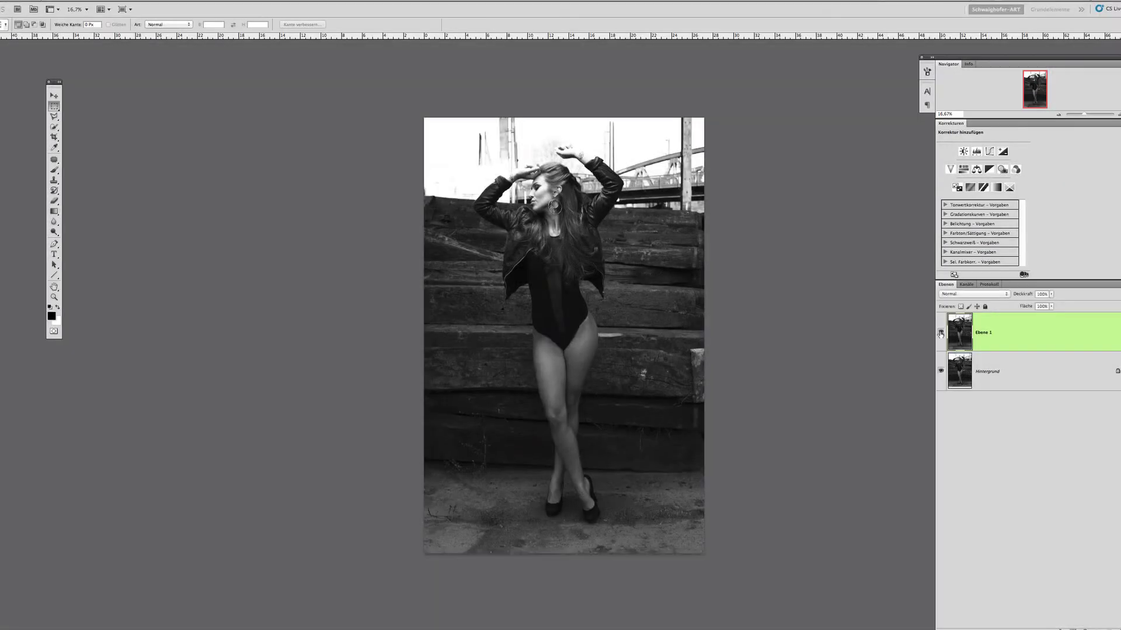
click(940, 332)
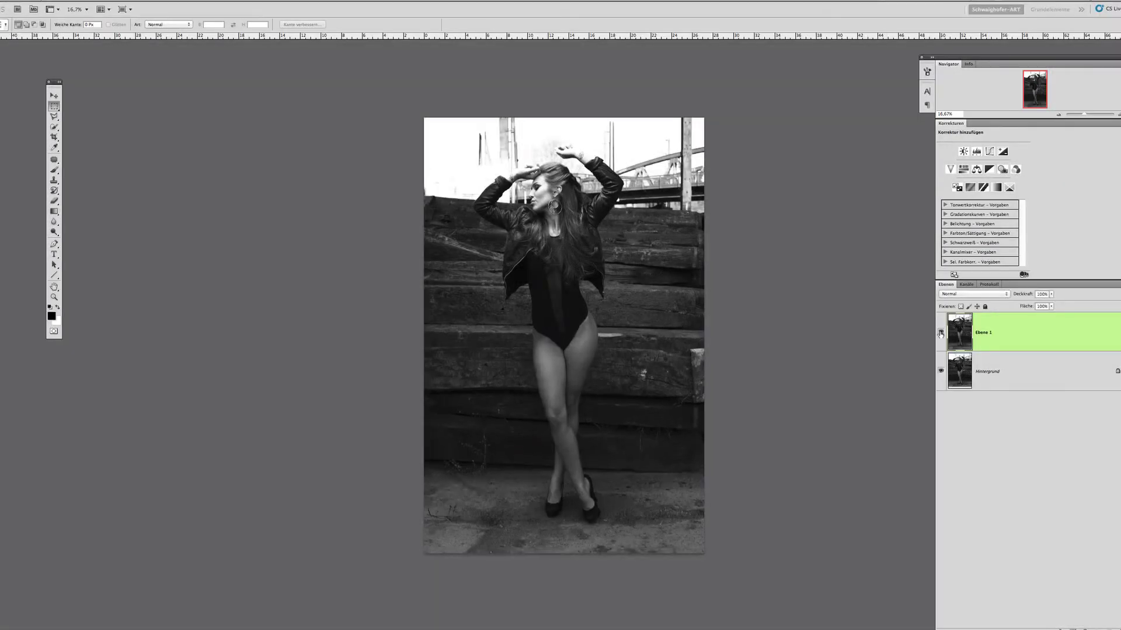